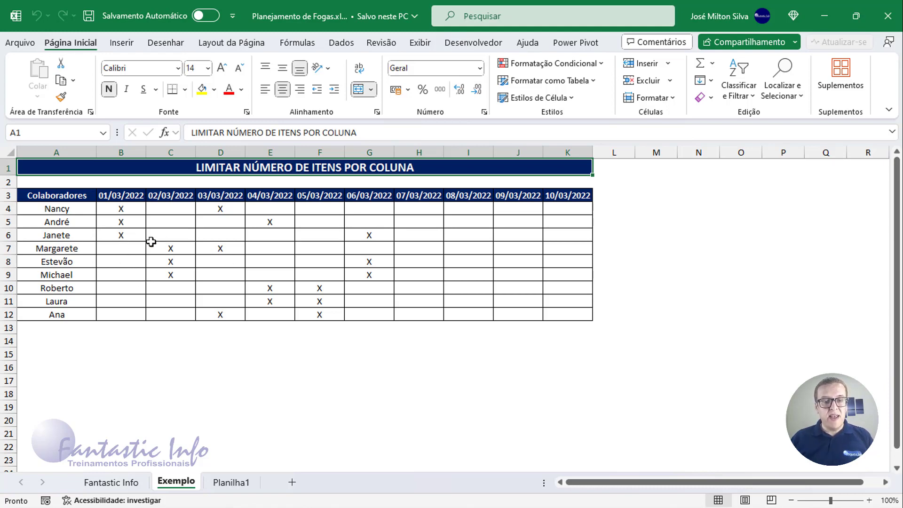
Mark X for Nancy (H4) and Estevão (H8) under 07/03/2022.
left_click_drag(122, 209, 115, 311)
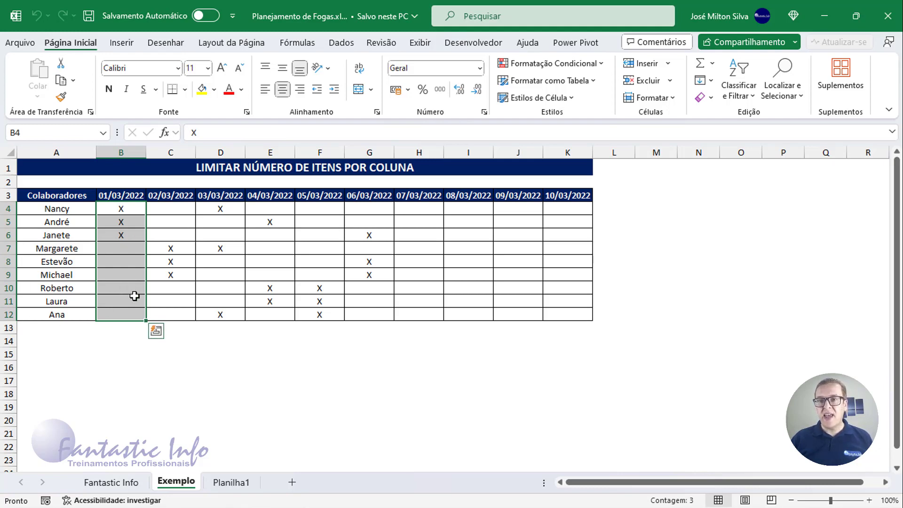
left_click_drag(119, 207, 550, 314)
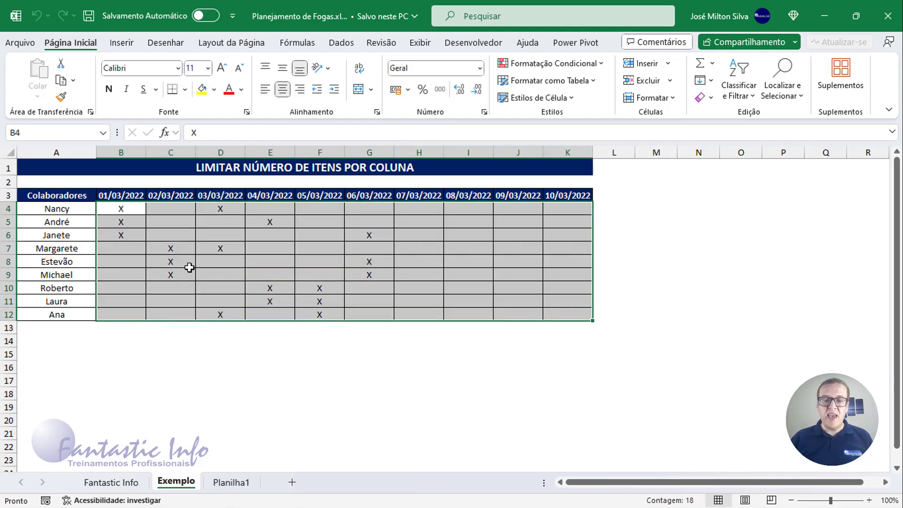
left_click(412, 207)
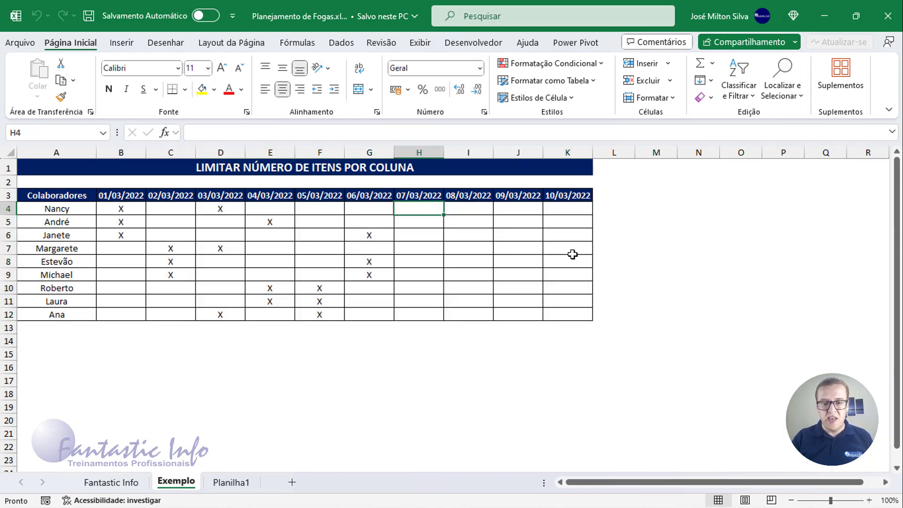
type("x")
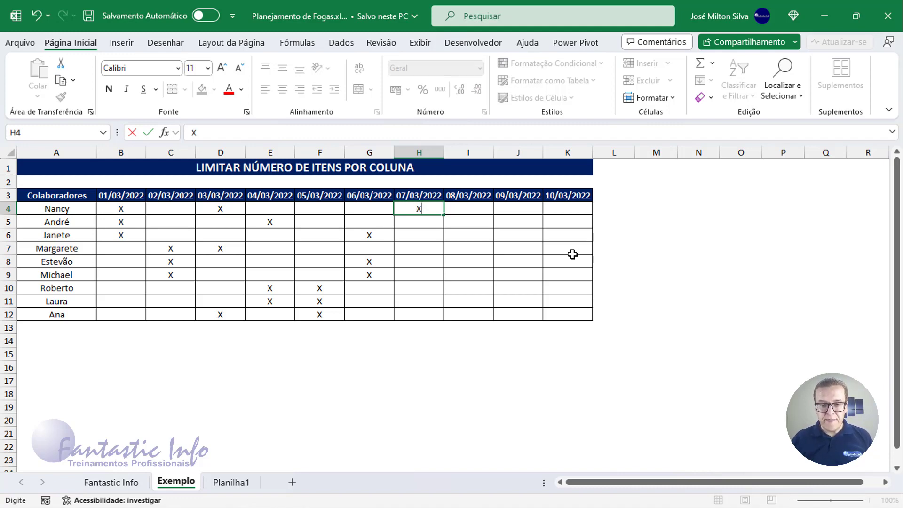
key("Return")
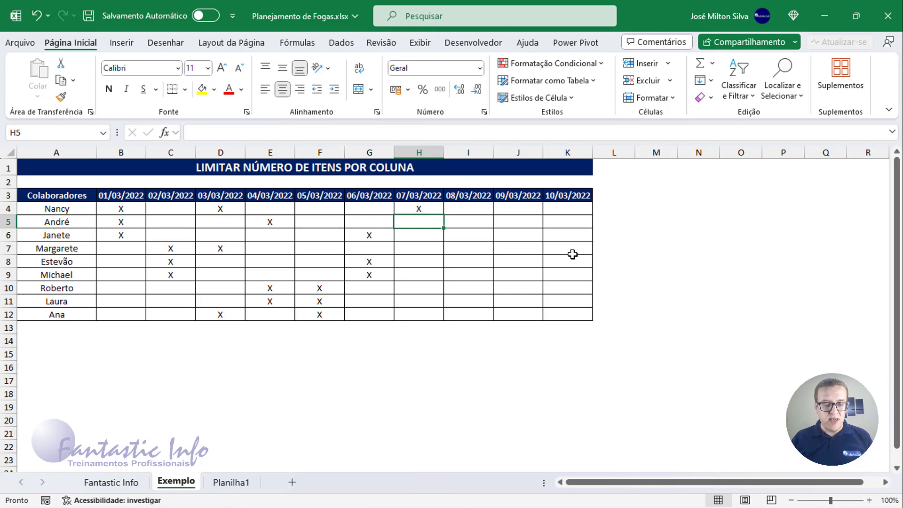
key("Down")
key("Down")
key("Down")
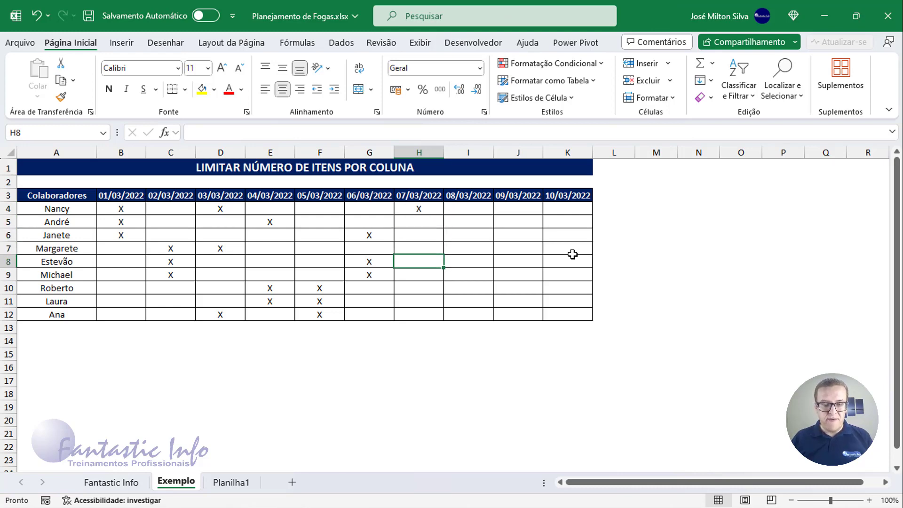
type("X")
key("Return")
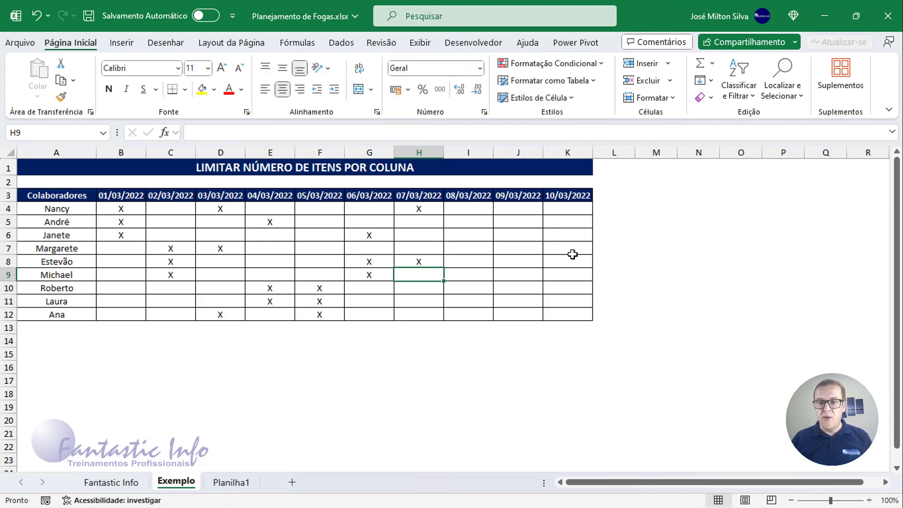
Mark Laura's X in H11, then see a fourth X for Ana in H12 refused on retry.
key("Down")
key("Down")
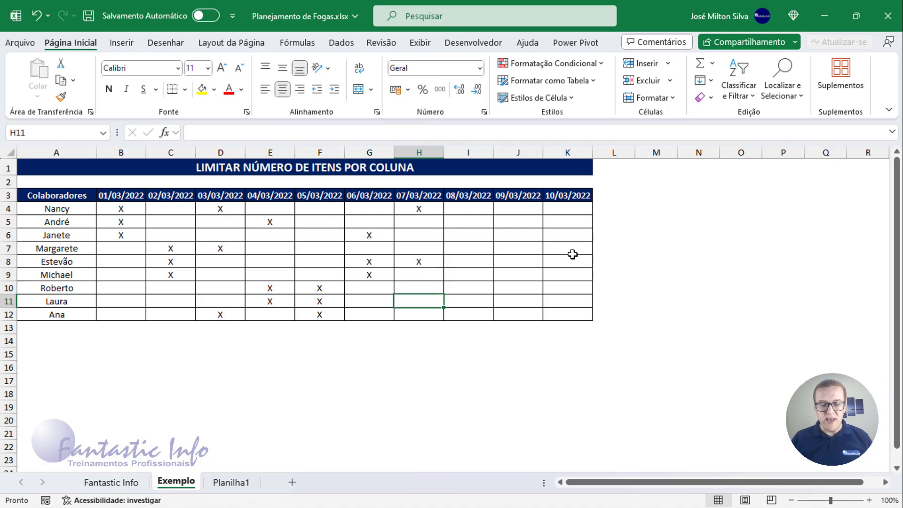
type("X")
key("Return")
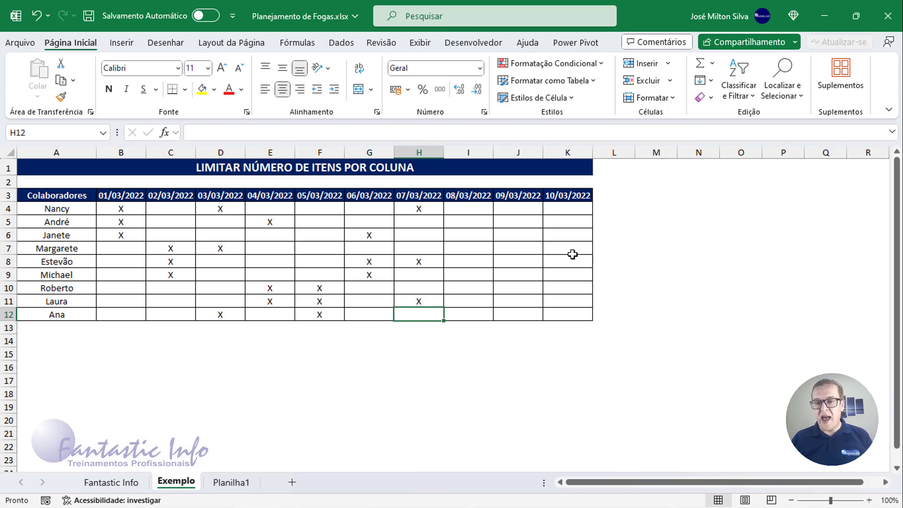
type("X")
key("Return")
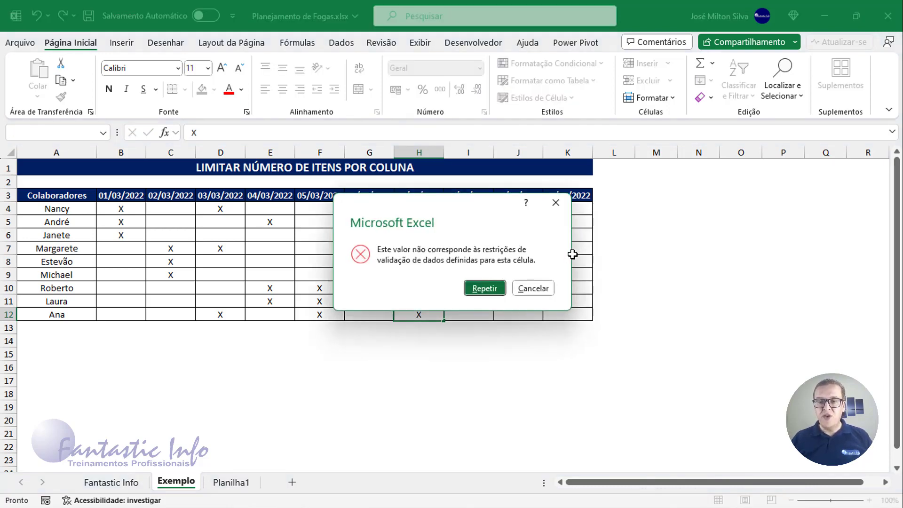
key("Return")
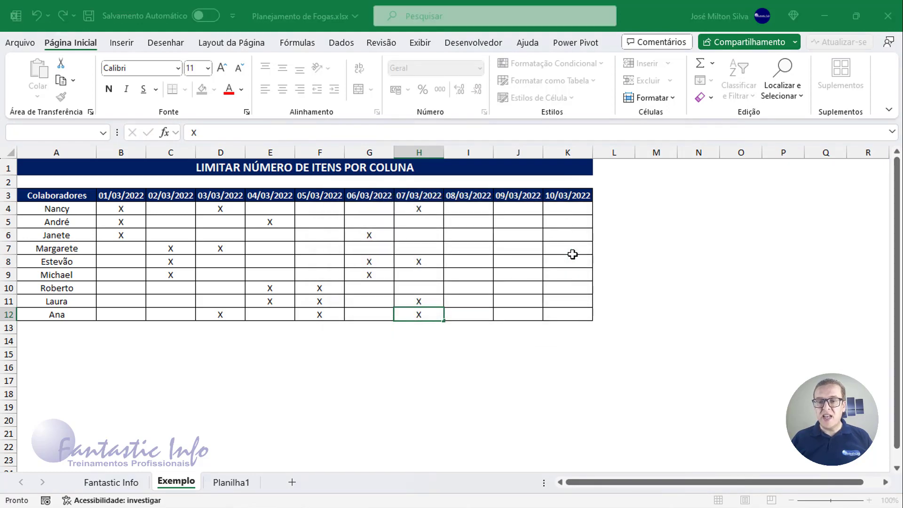
key("Return")
key("Return")
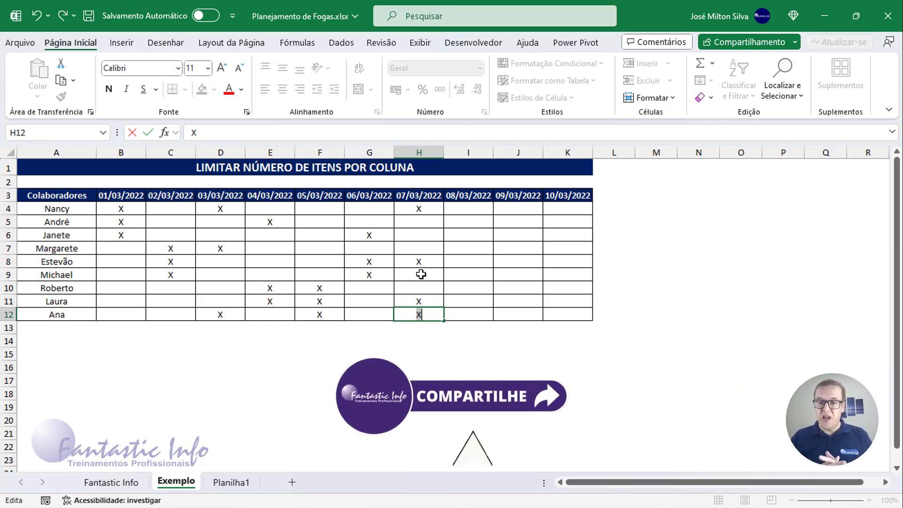
Abandon Ana's H12 entry and see a fourth X for Michael in B9 rejected and cancelled.
key("Escape")
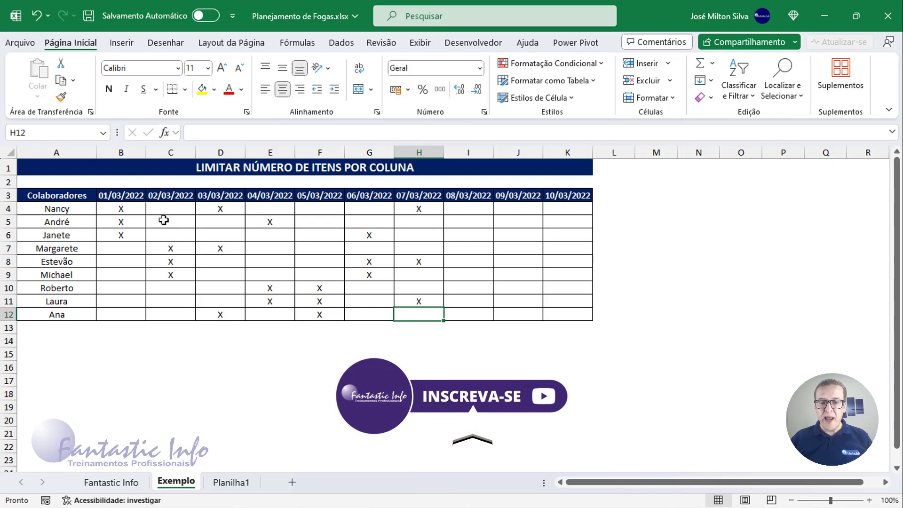
left_click(124, 277)
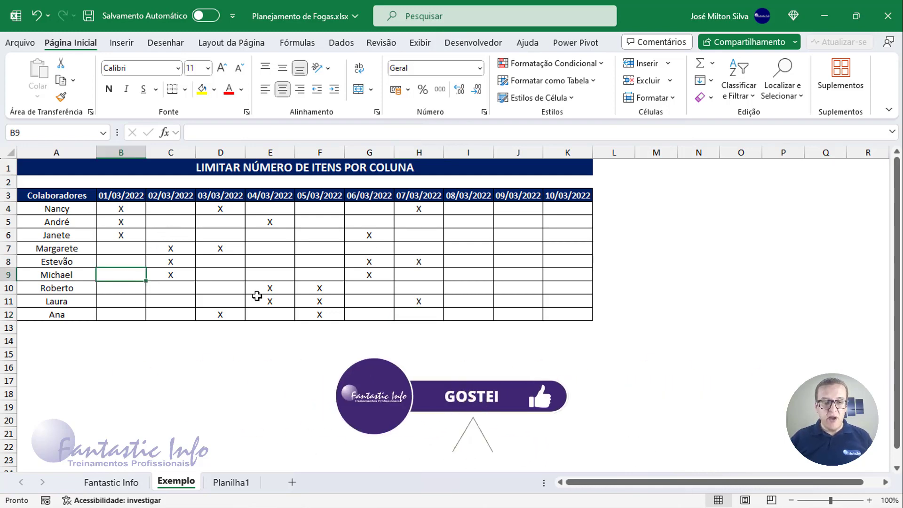
type("X")
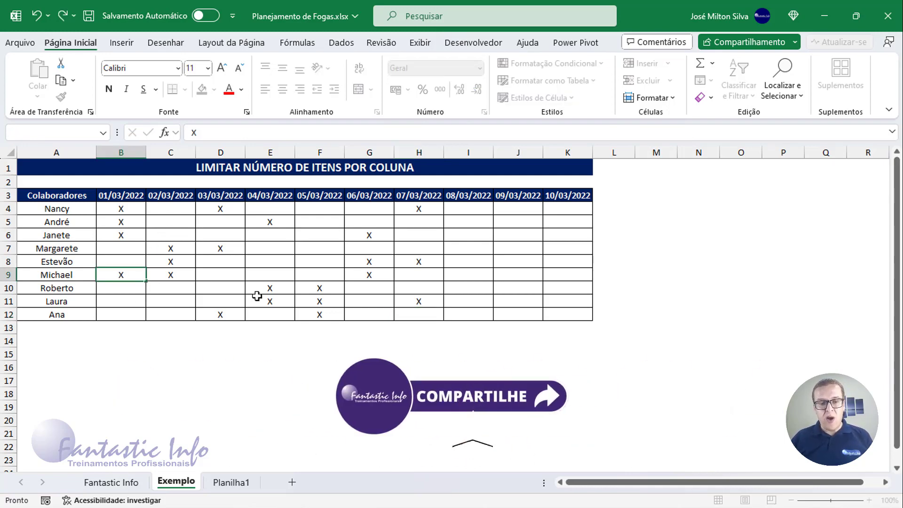
key("Return")
key("Return")
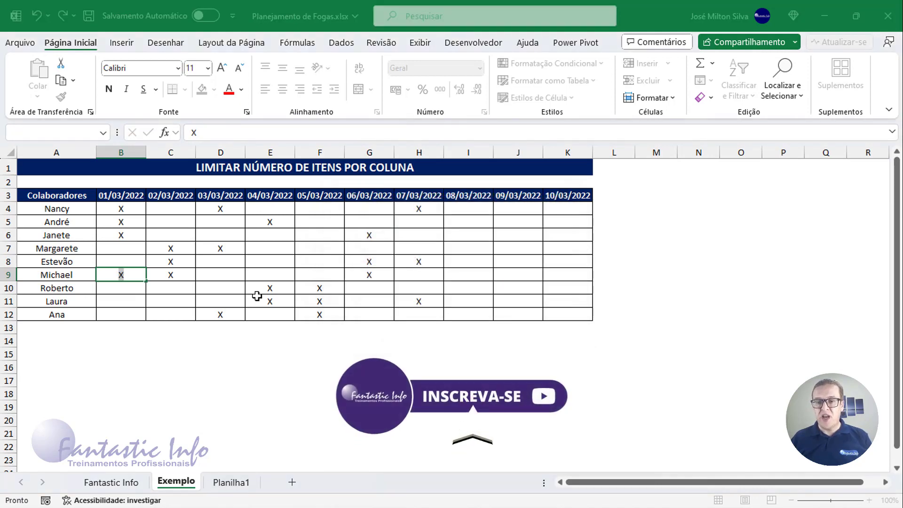
key("Return")
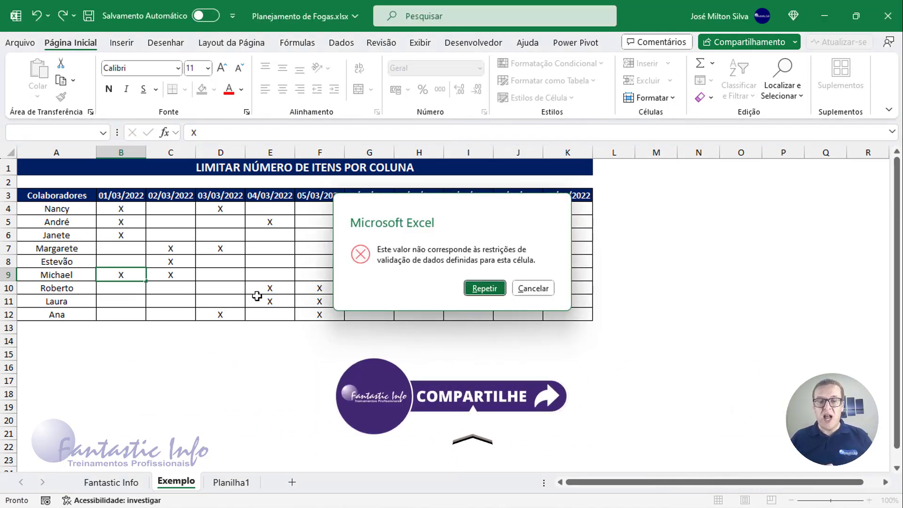
key("Escape")
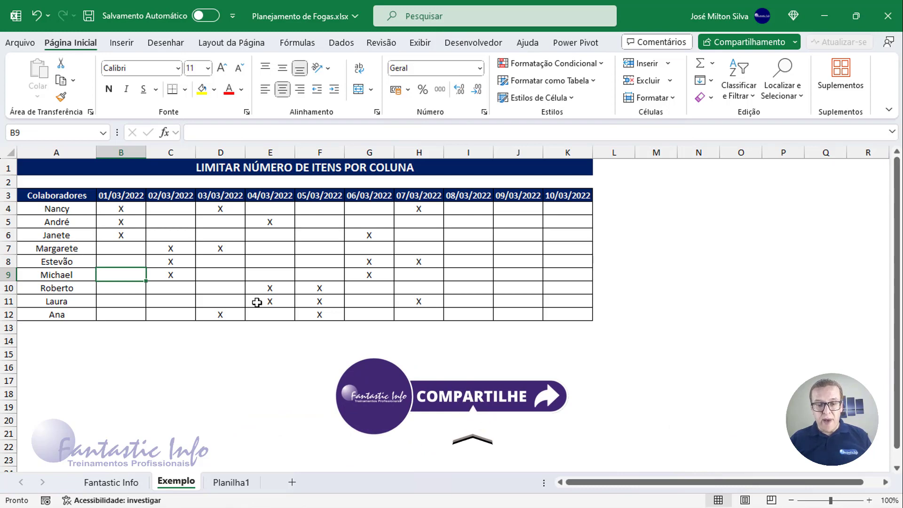
Go to the Planilha1 sheet, select its empty grid B4:K12 and bring up the Dados ribbon.
left_click(230, 483)
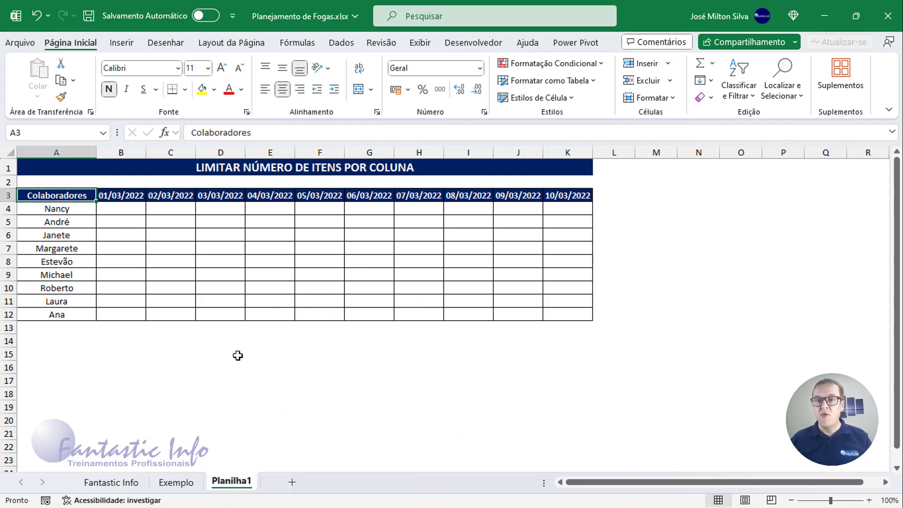
left_click_drag(118, 209, 557, 310)
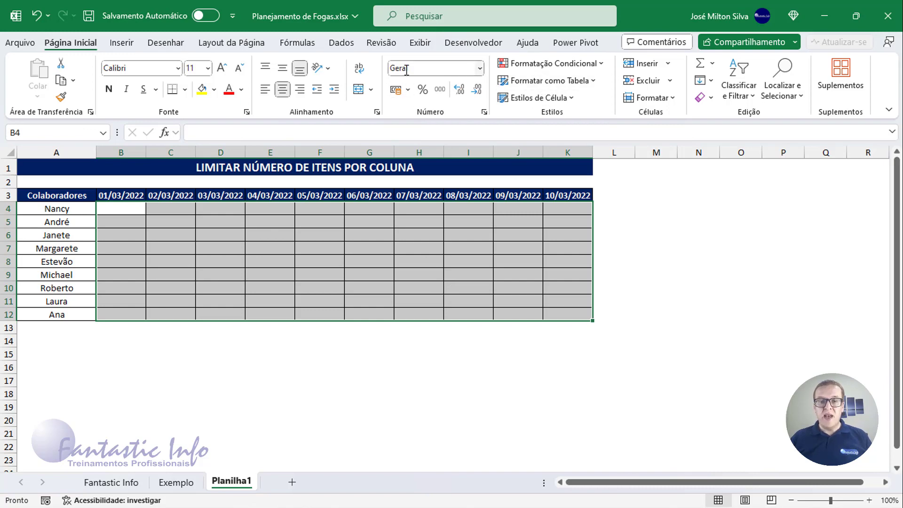
left_click(342, 44)
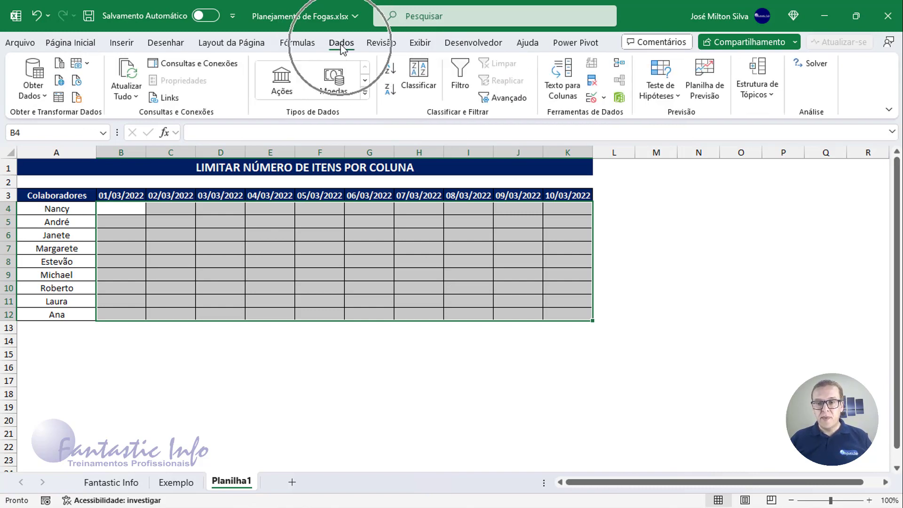
Open Validação de Dados for the selected grid and expand the Permitir list.
left_click(593, 98)
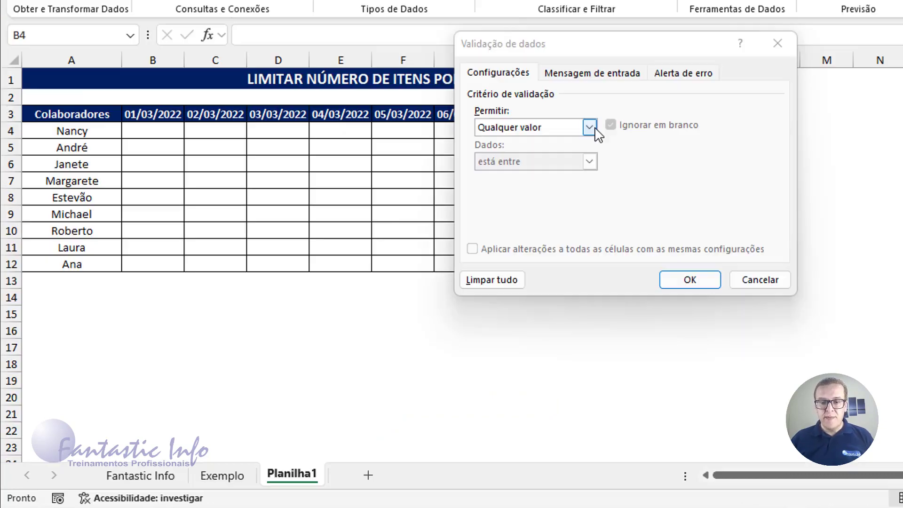
left_click(386, 205)
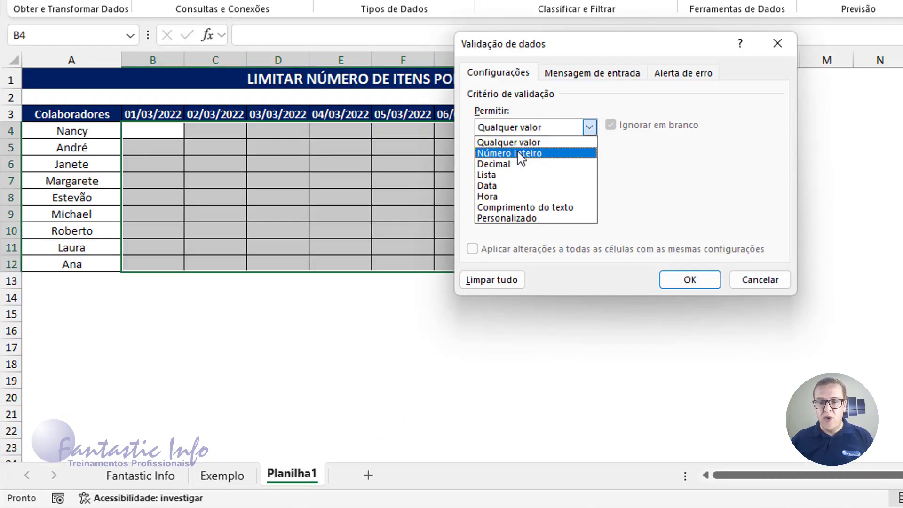
Set Permitir to Personalizado and begin the formula =CONT.VALORES( via autocomplete.
left_click(540, 218)
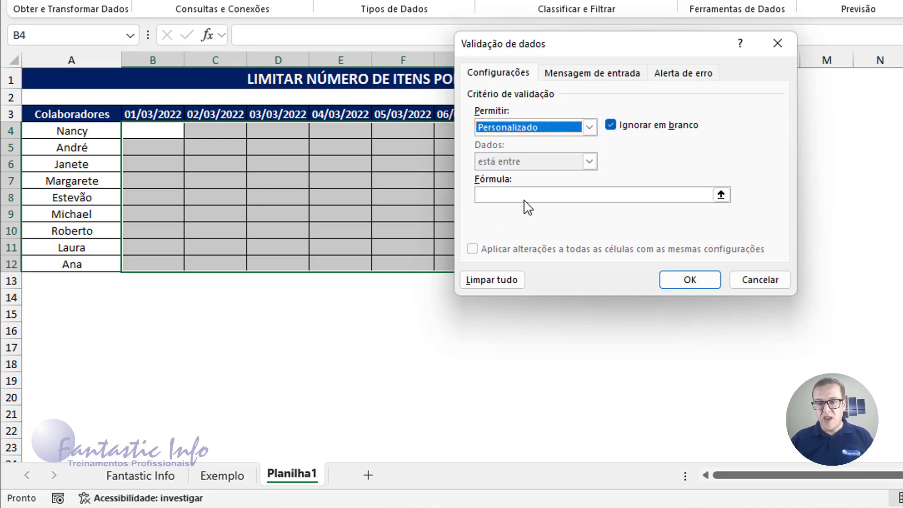
left_click(486, 195)
type("=CONT.VALO")
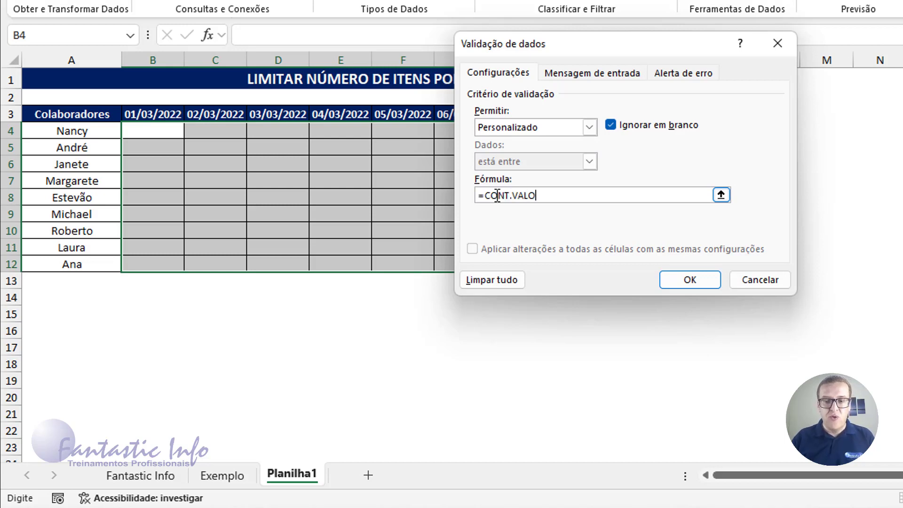
type("RES")
key("Tab")
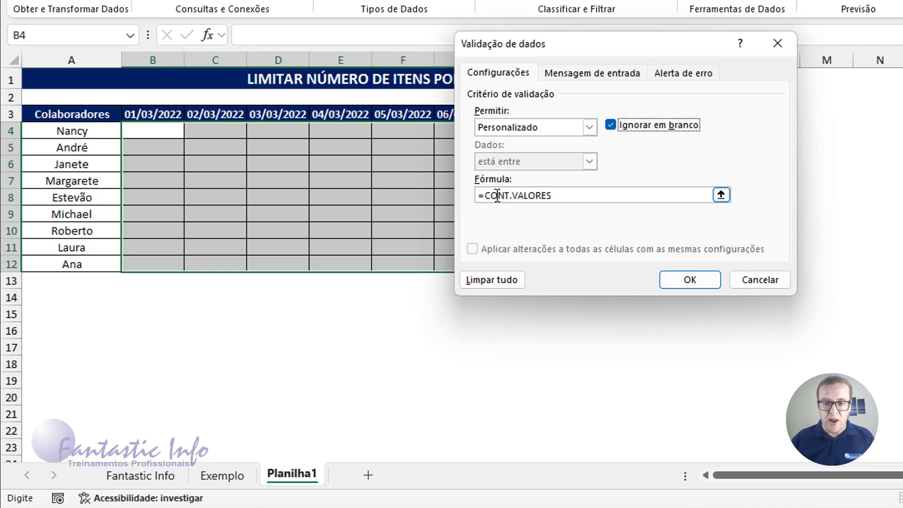
left_click(587, 199)
type("(")
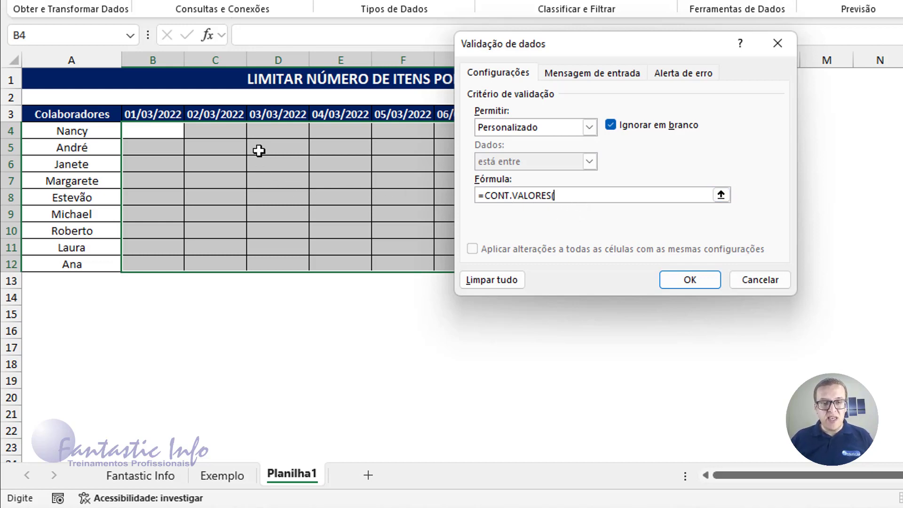
Drag over B4:B12 so the formula reads =CONT.VALORES(B4:B12.
left_click_drag(153, 131, 158, 249)
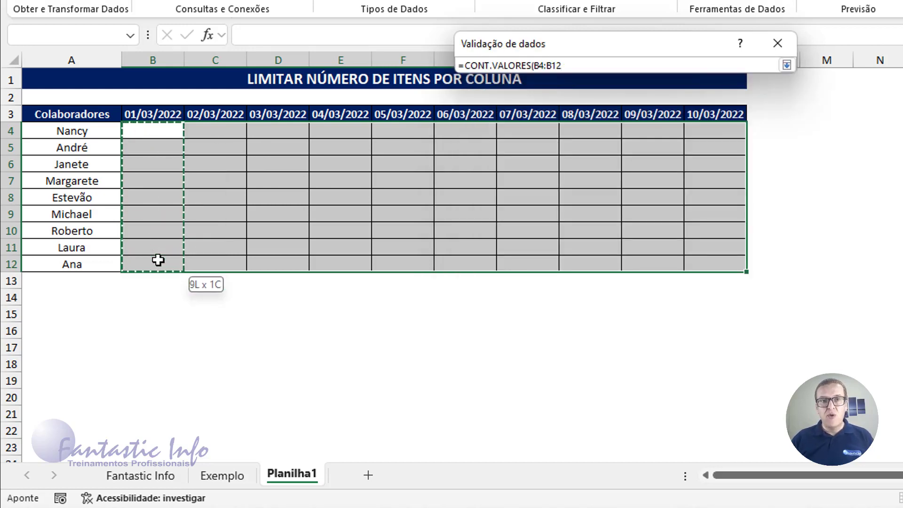
left_click_drag(158, 260, 158, 261)
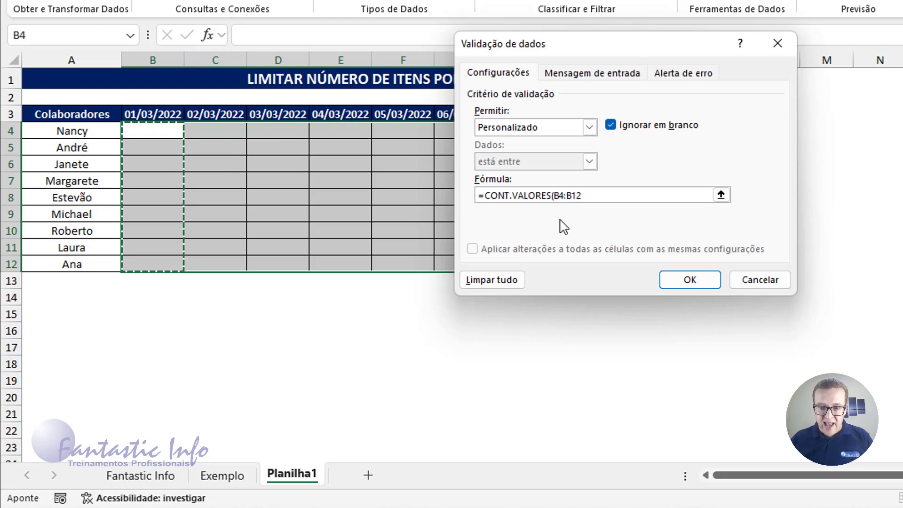
Anchor the rows as B$4:B$12, giving =CONT.VALORES(B$4:B$12)<=3.
left_click(557, 197)
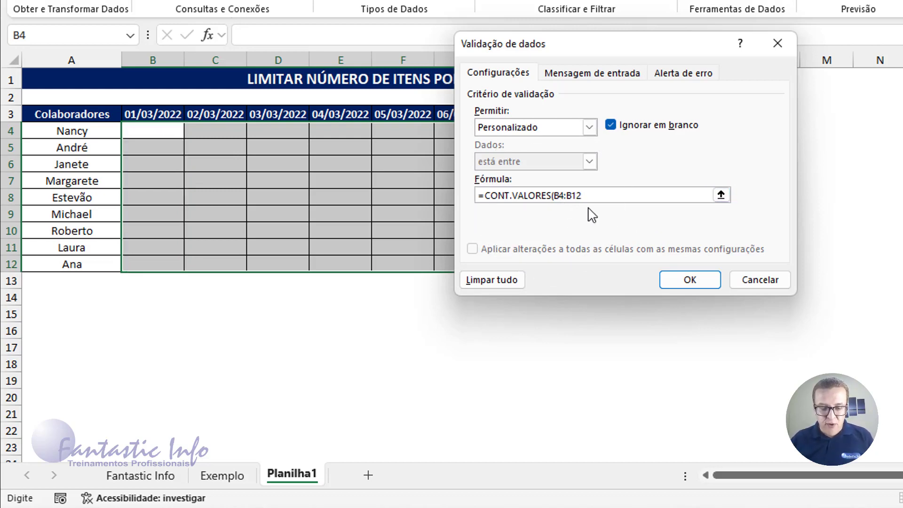
type("$")
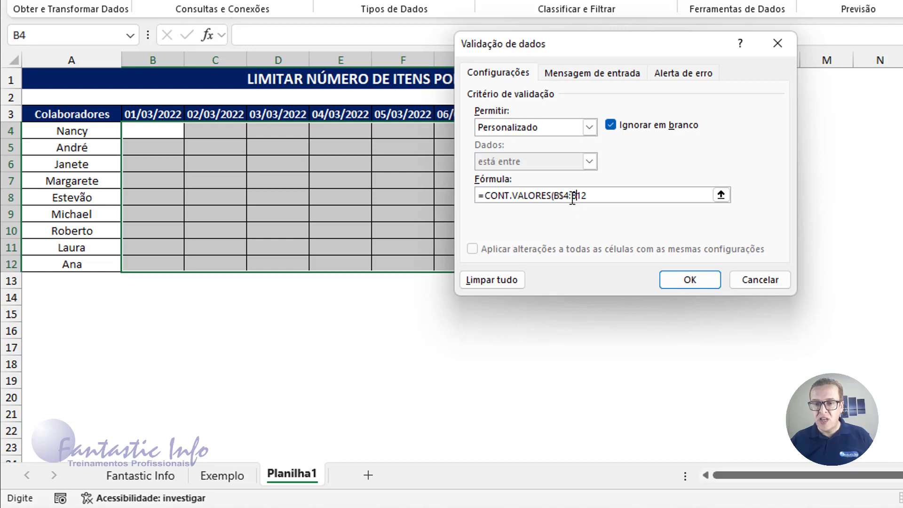
left_click(573, 196)
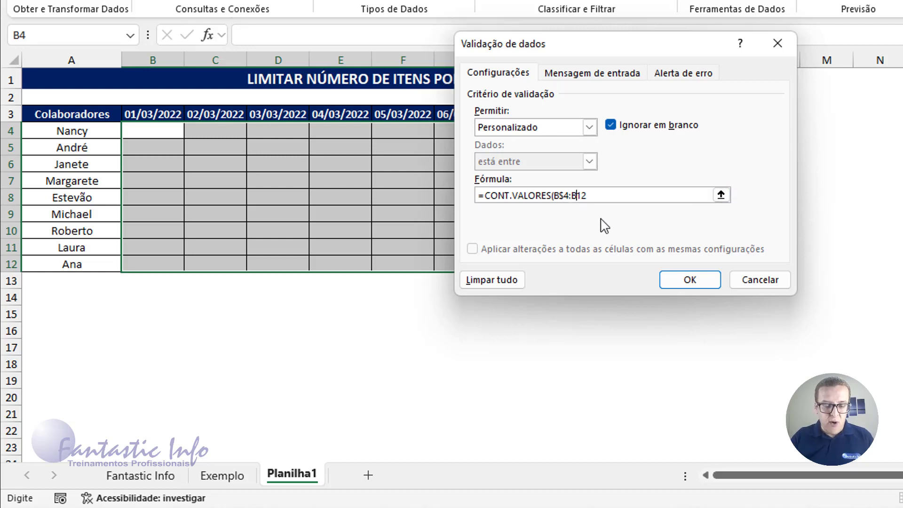
type("$12)<=3")
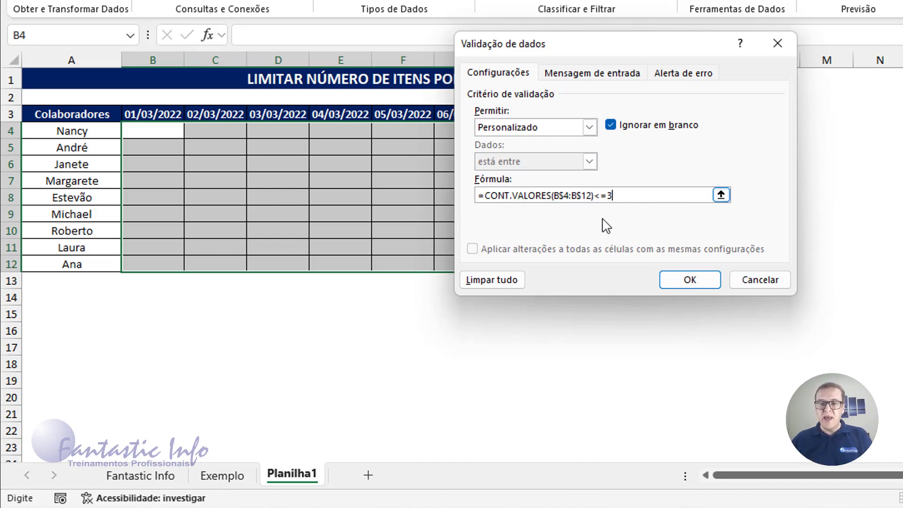
Apply the rule, enter X in B4–B6, and see a fourth X in B7 rejected and discarded.
left_click(696, 282)
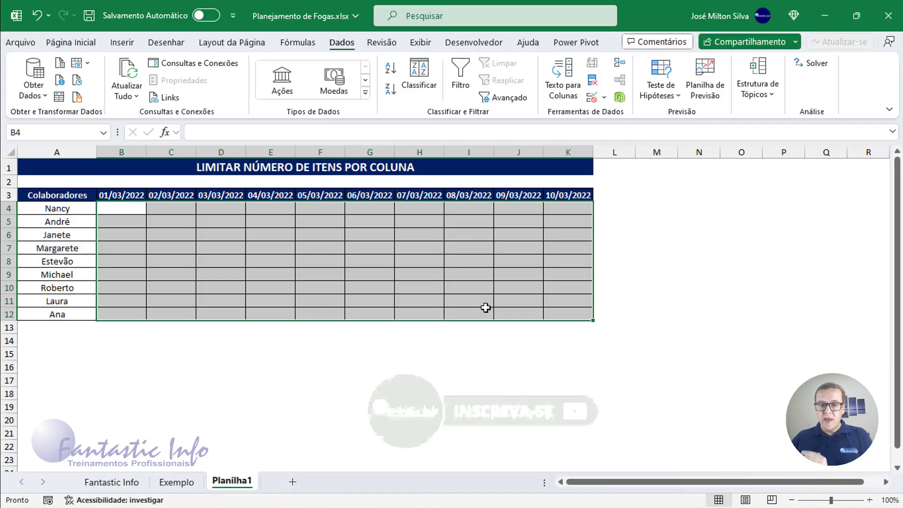
left_click(137, 210)
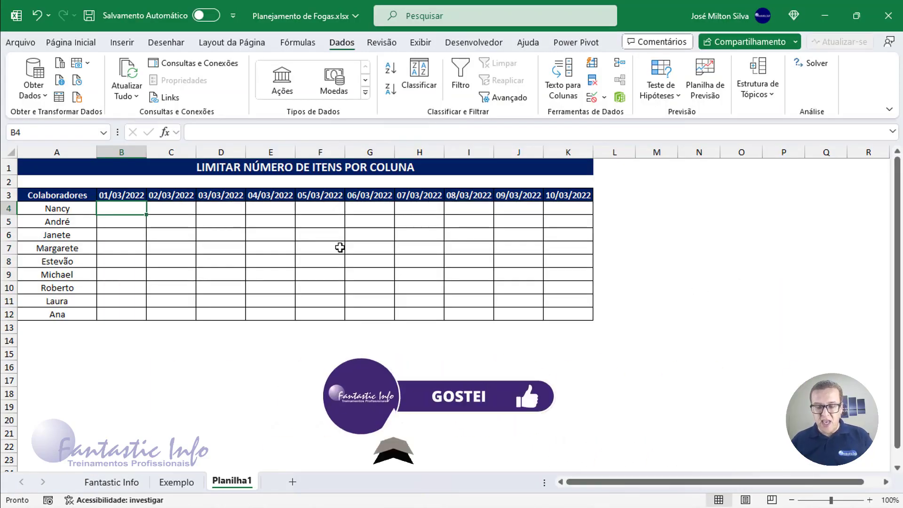
type("X")
key("Return")
type("X")
key("Return")
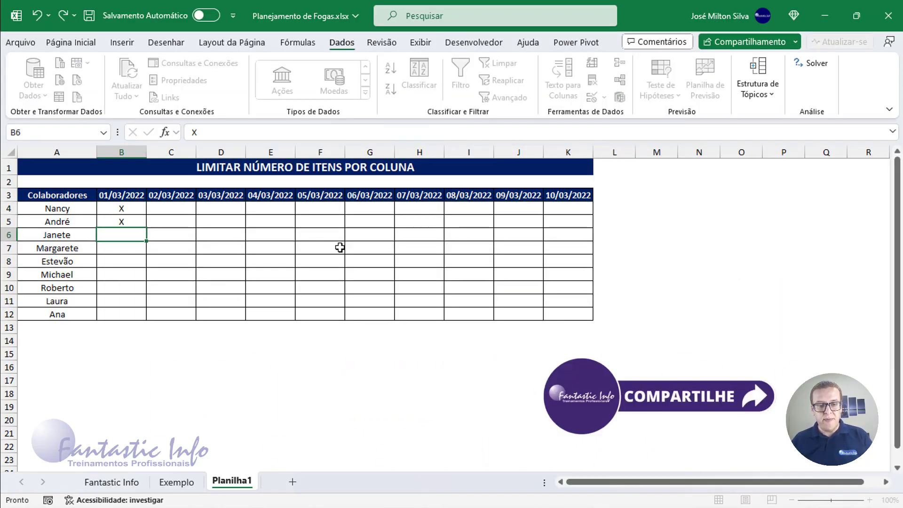
type("X")
key("Return")
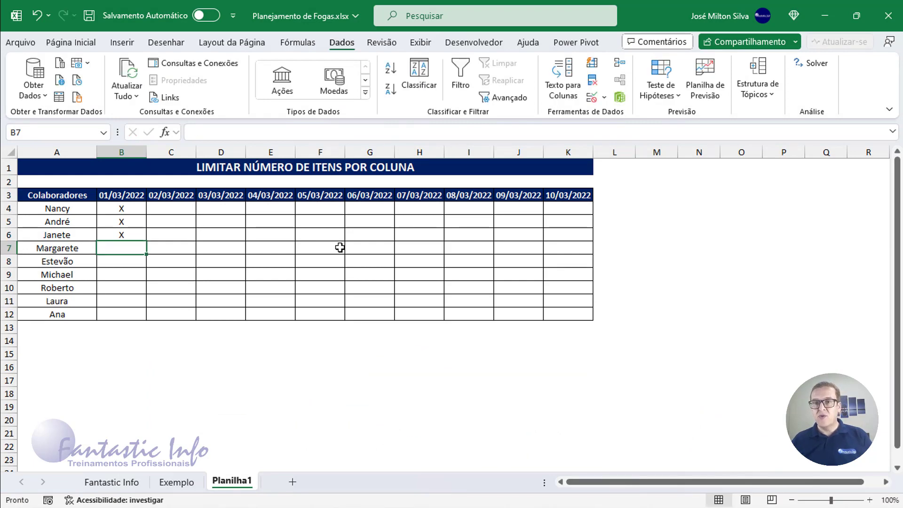
type("X")
key("Return")
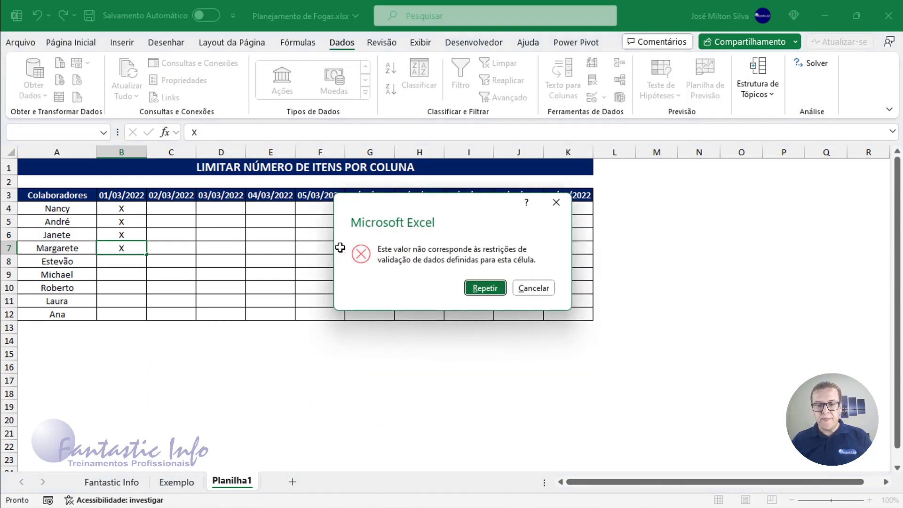
key("Return")
key("Return")
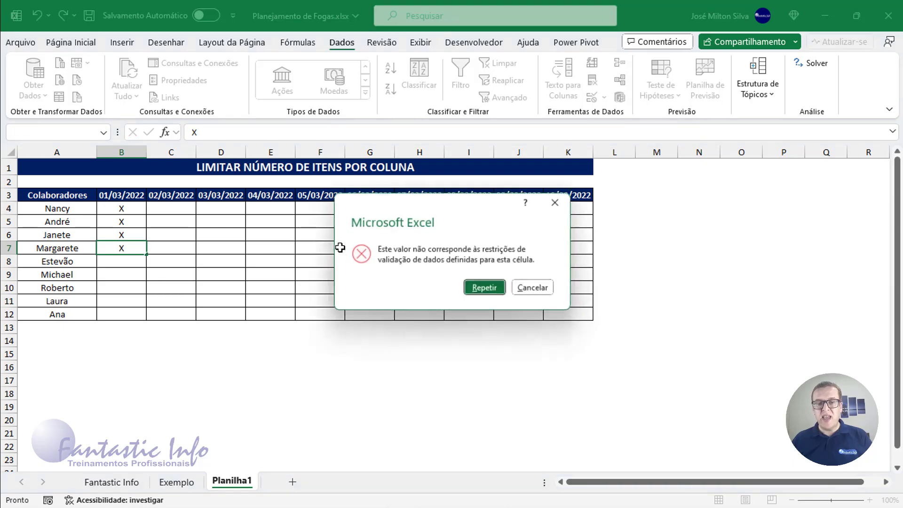
key("Escape")
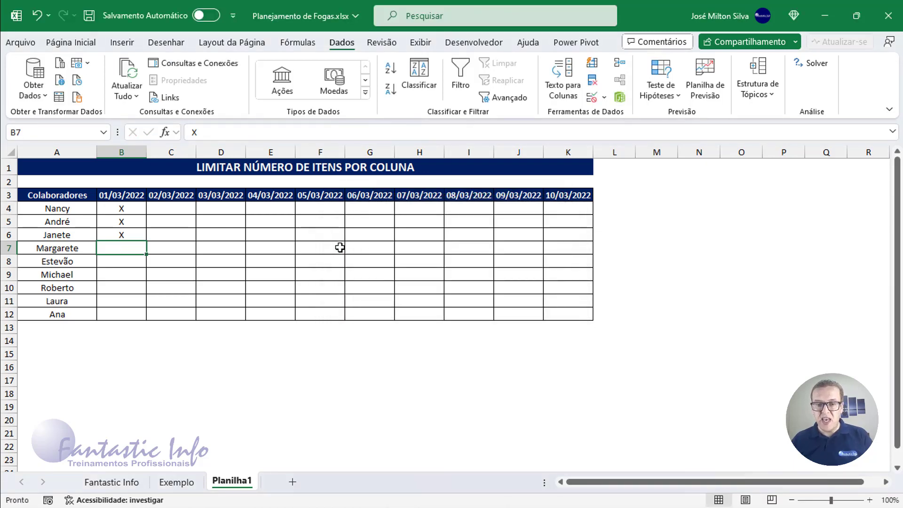
Enter X in C7–C9 under 02/03/2022; the fourth X in C10 is rejected and discarded.
left_click(162, 253)
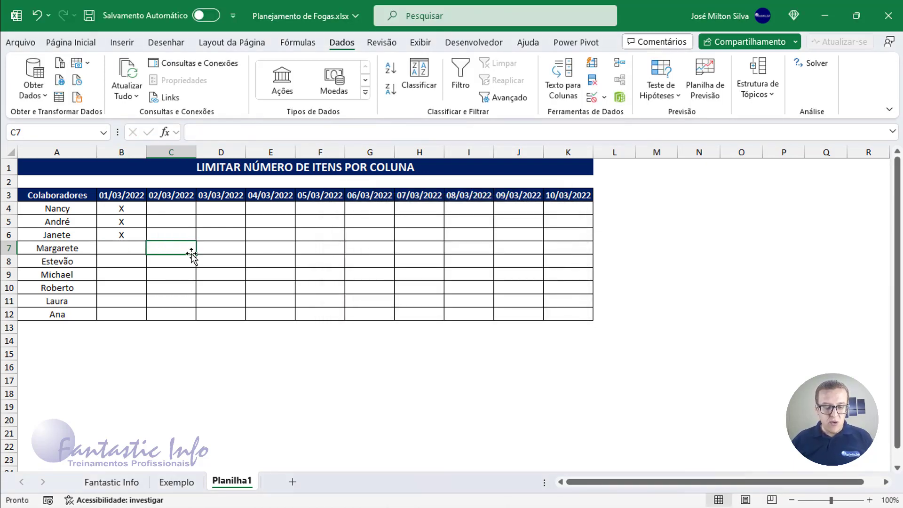
type("X")
key("Return")
type("X")
key("Return")
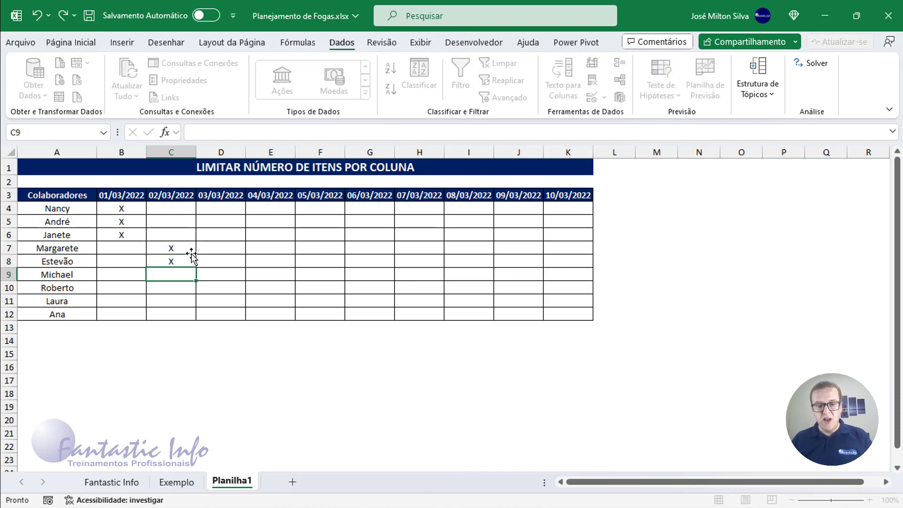
type("X")
key("Return")
type("X")
key("Return")
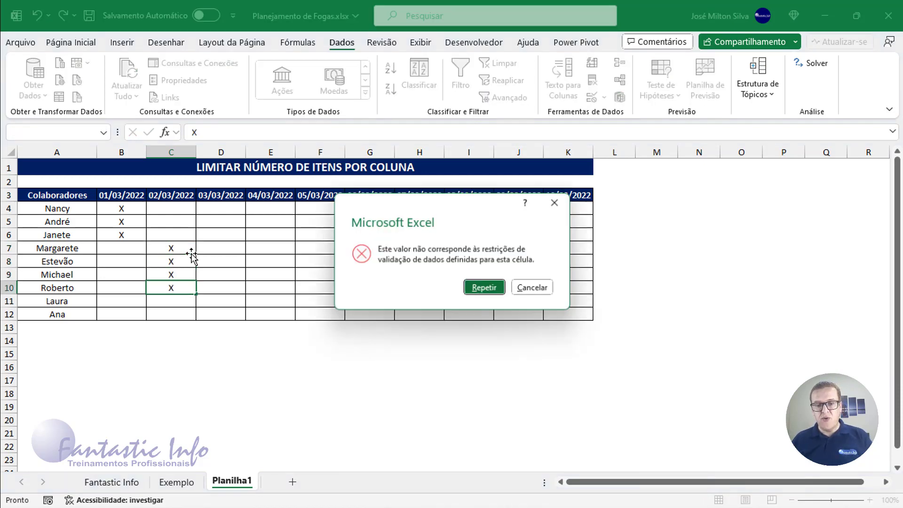
key("Return")
key("Return")
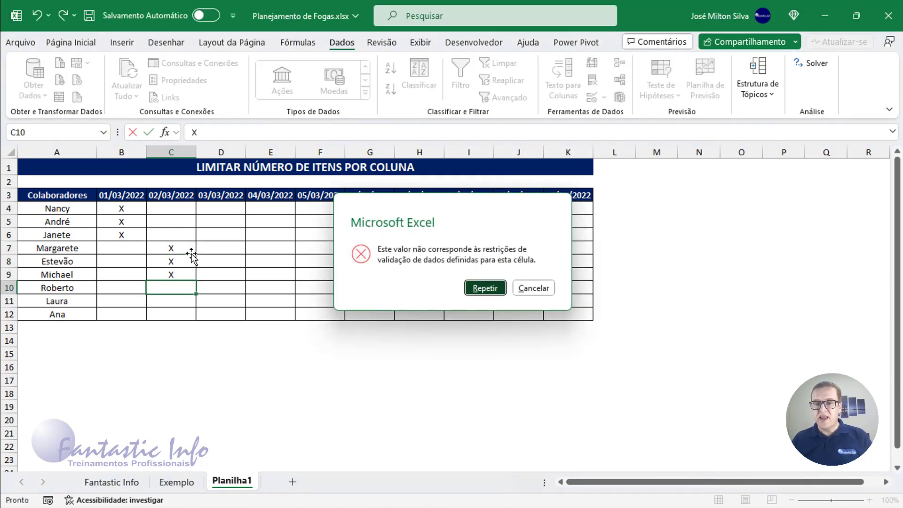
key("Return")
key("Return")
key("Escape")
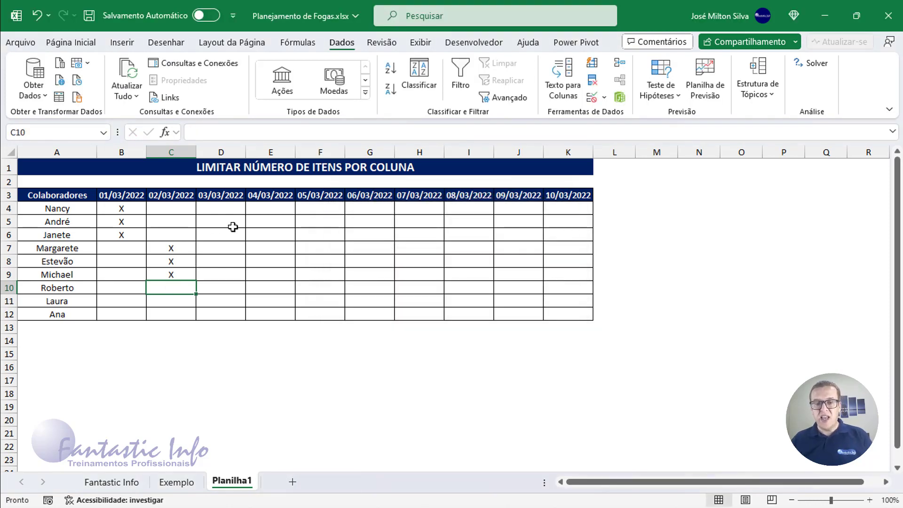
Enter X in D4, D7 and D12 under 03/03/2022; a fourth X in D10 is rejected.
left_click(234, 209)
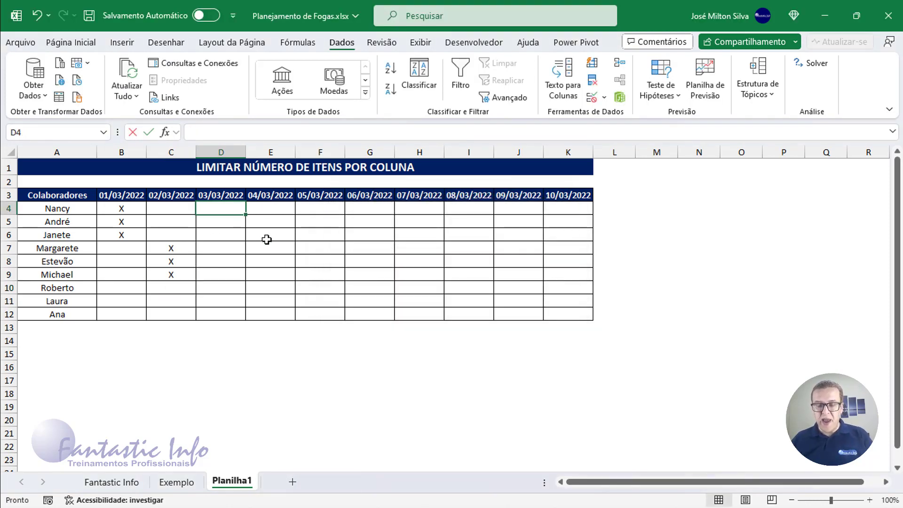
type("X")
key("Return")
key("Down")
key("Down")
type("X")
key("Return")
key("Down")
key("Down")
key("Down")
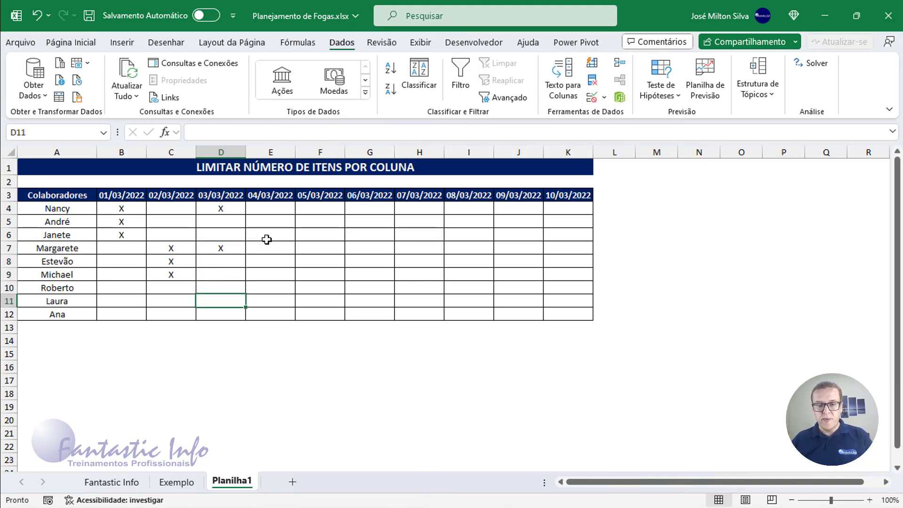
key("Down")
type("X")
key("Up")
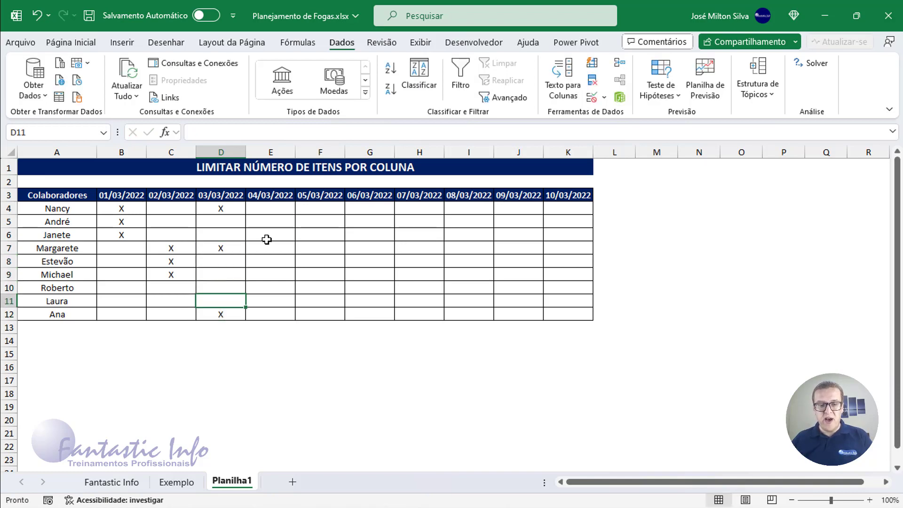
key("Up")
type("X")
key("Return")
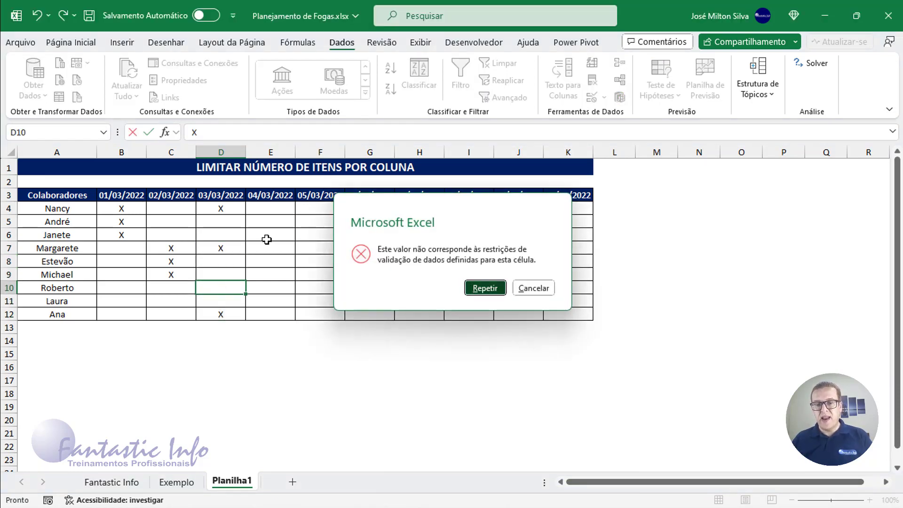
key("Return")
key("Escape")
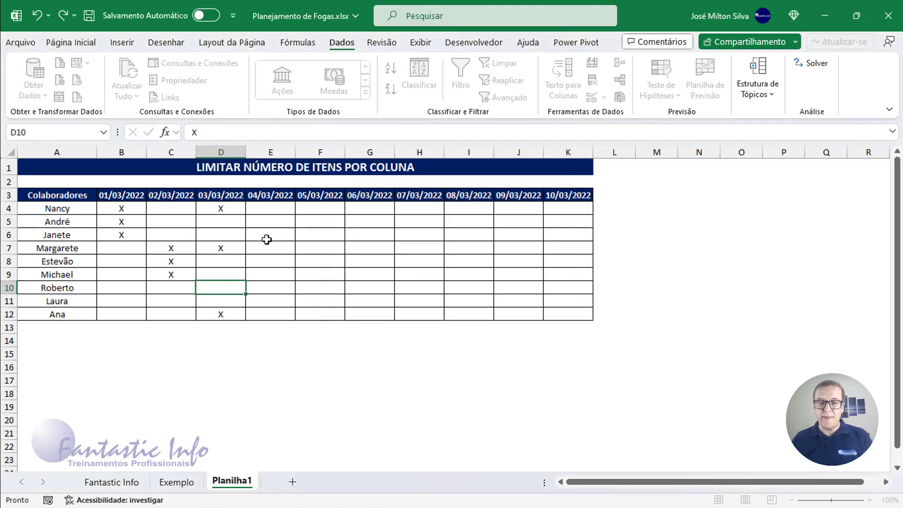